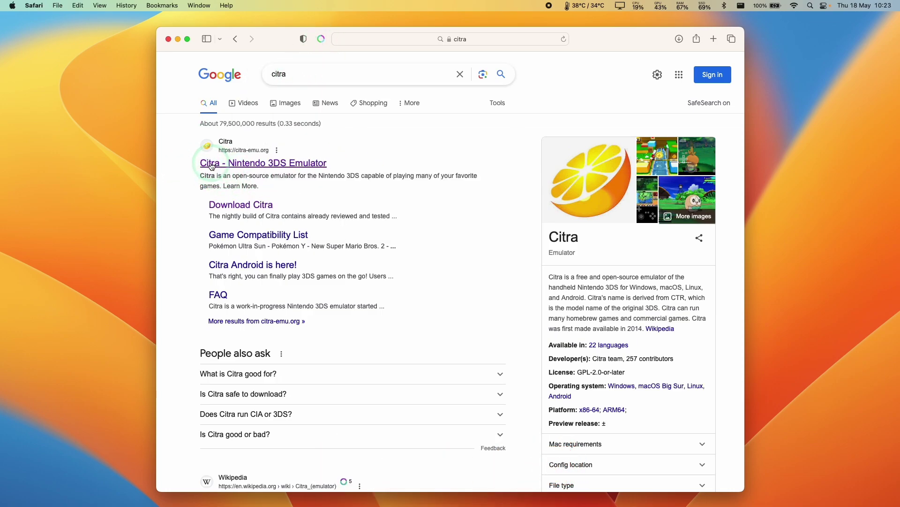
Step: Open the Citra Nintendo 3DS Emulator website from the search results and go to its download page
click(256, 163)
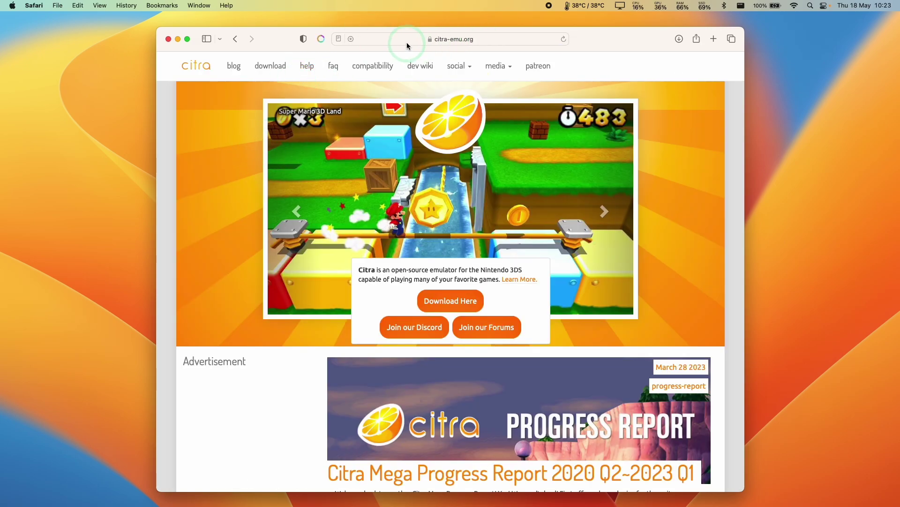
click(271, 68)
click(350, 151)
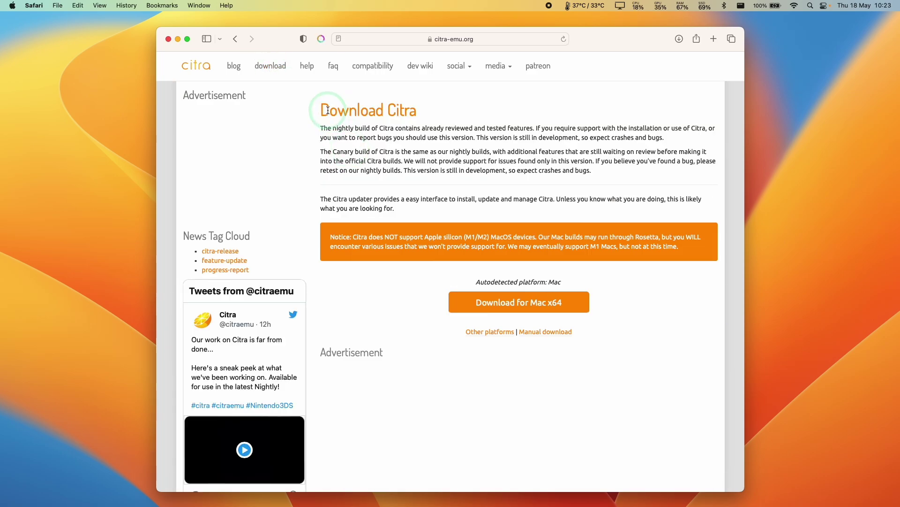
Step: Read the notice about Apple silicon support and open the list of manual downloads
drag(328, 110, 402, 177)
click(416, 193)
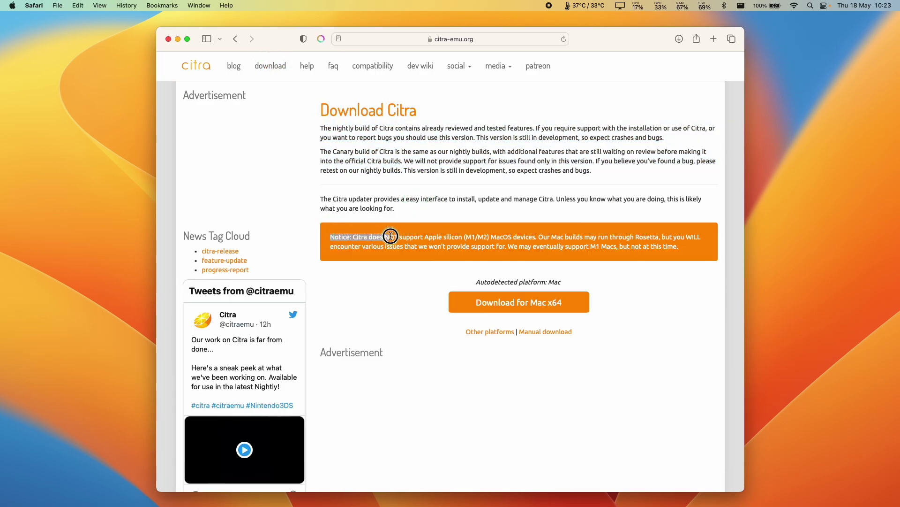
drag(403, 236, 436, 237)
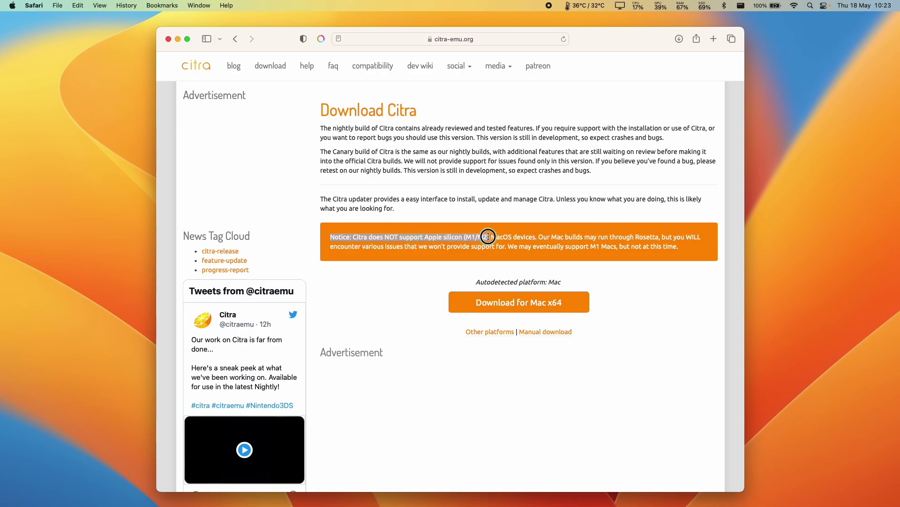
click(542, 307)
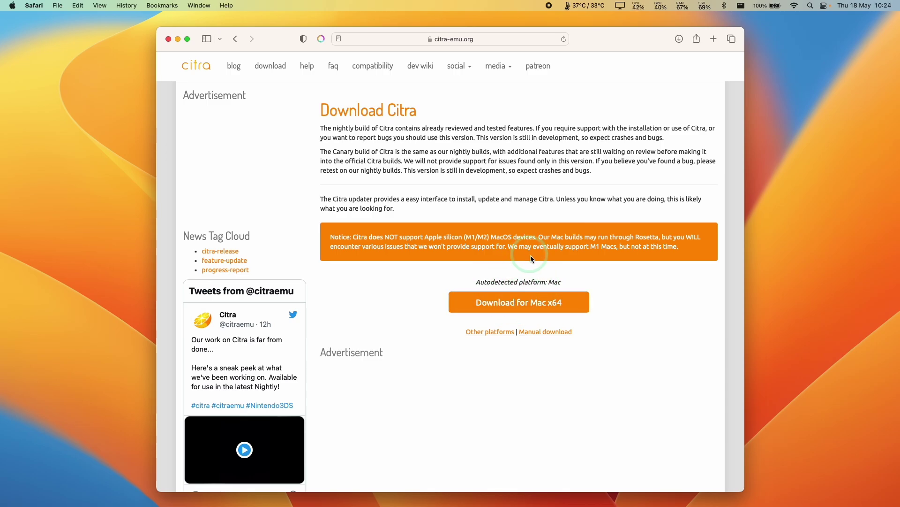
click(537, 336)
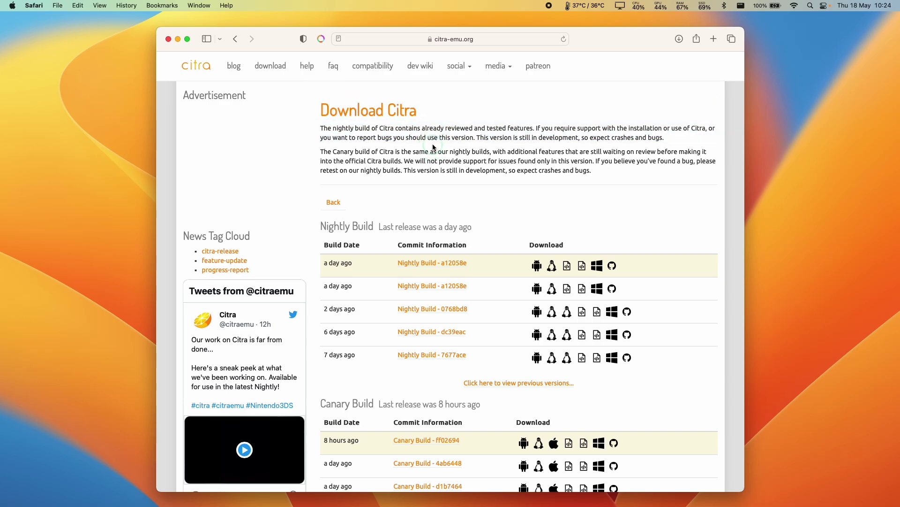
Step: Check which platforms the Nightly builds of Citra can be downloaded for
drag(322, 226, 333, 225)
click(355, 280)
drag(323, 412, 372, 406)
drag(322, 226, 378, 226)
click(572, 347)
click(568, 360)
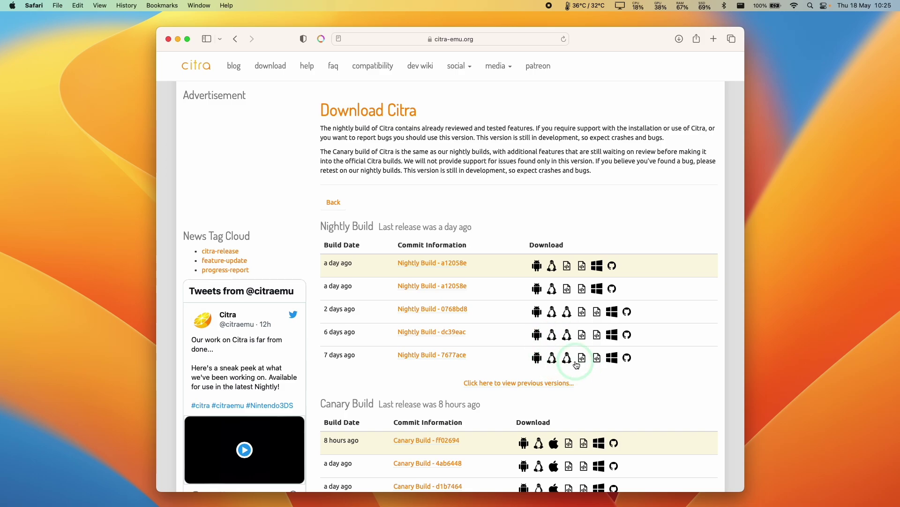
click(418, 371)
Step: Examine the Canary builds' dates, commits and platform downloads, looking for macOS versions
scroll(418, 372, down, 5)
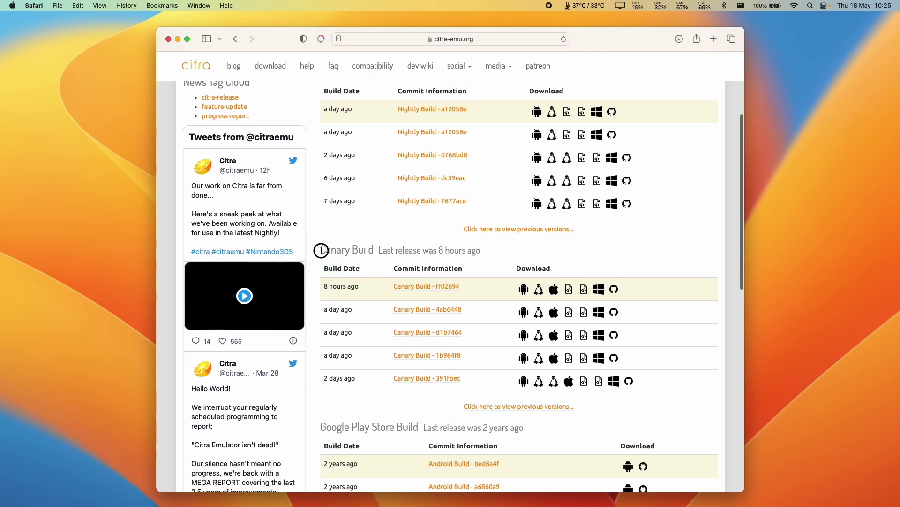
drag(328, 250, 461, 251)
click(449, 328)
scroll(449, 328, down, 1)
click(559, 343)
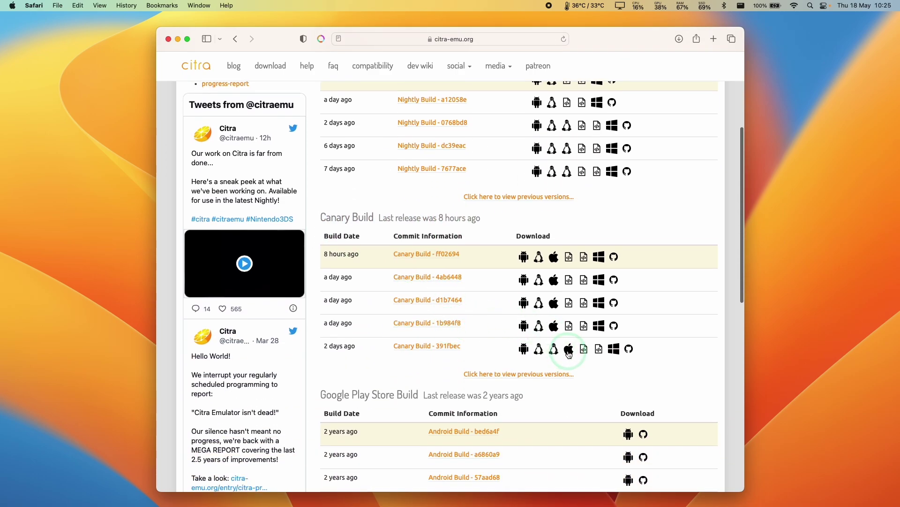
click(547, 371)
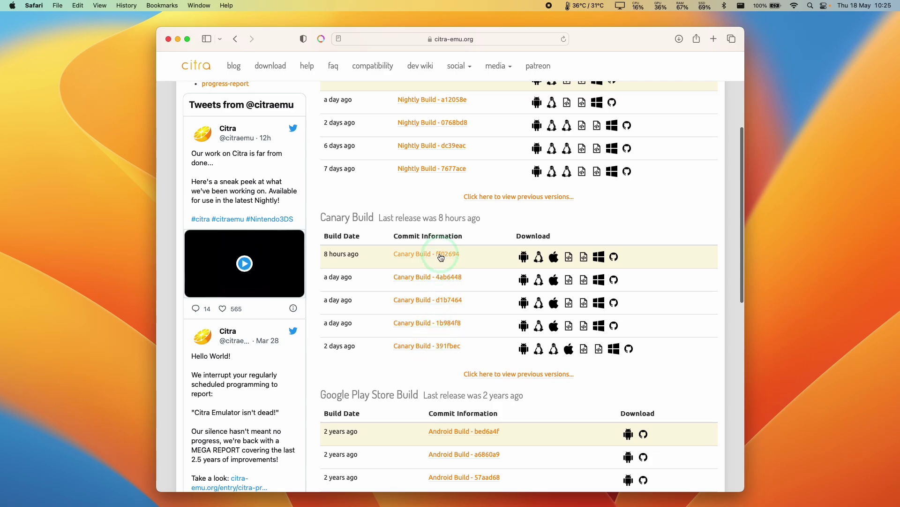
click(468, 278)
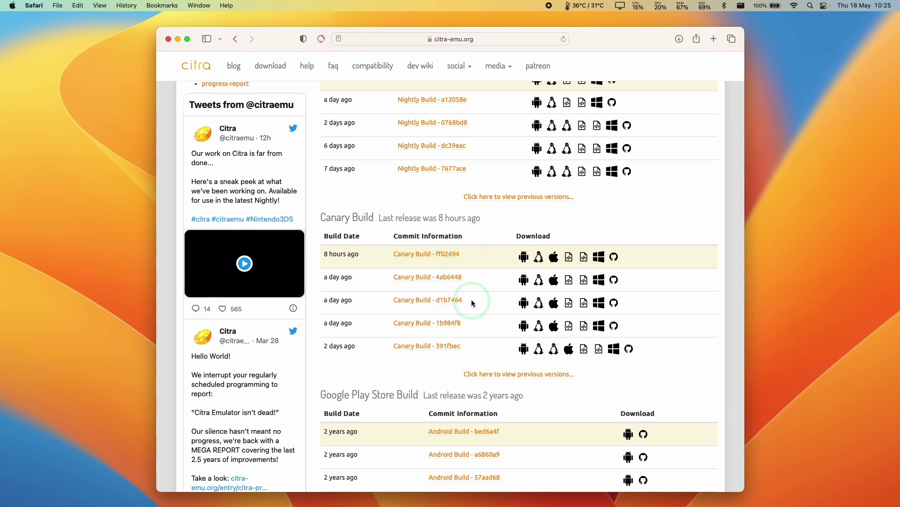
drag(670, 347, 482, 354)
click(467, 351)
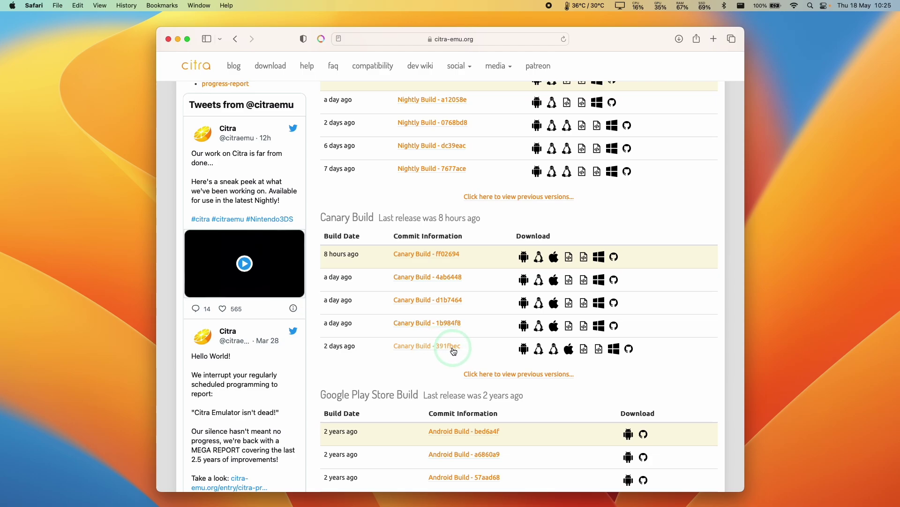
drag(513, 265, 478, 234)
click(393, 240)
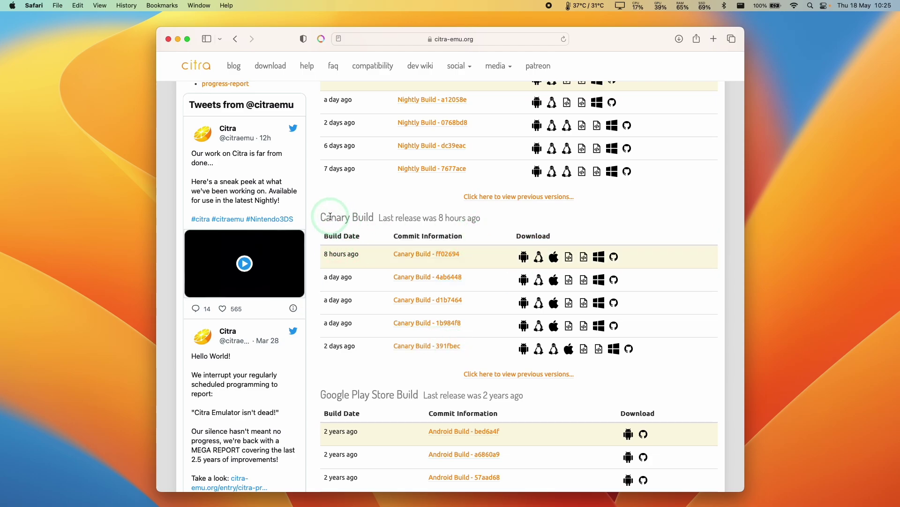
drag(330, 216, 469, 241)
click(469, 242)
Step: Compare the Nightly table with the Canary table and download the macOS version of Canary Build 391fbec
scroll(469, 241, up, 3)
drag(334, 111, 367, 111)
click(570, 229)
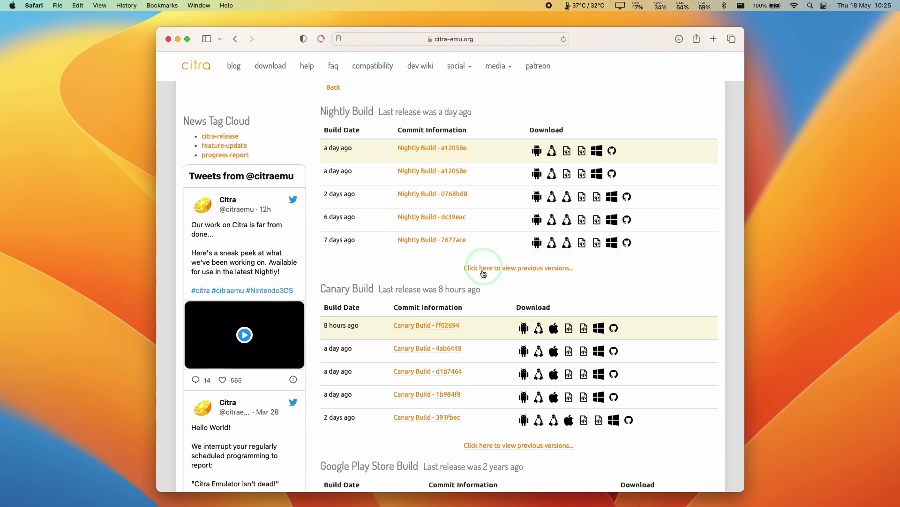
scroll(481, 272, down, 3)
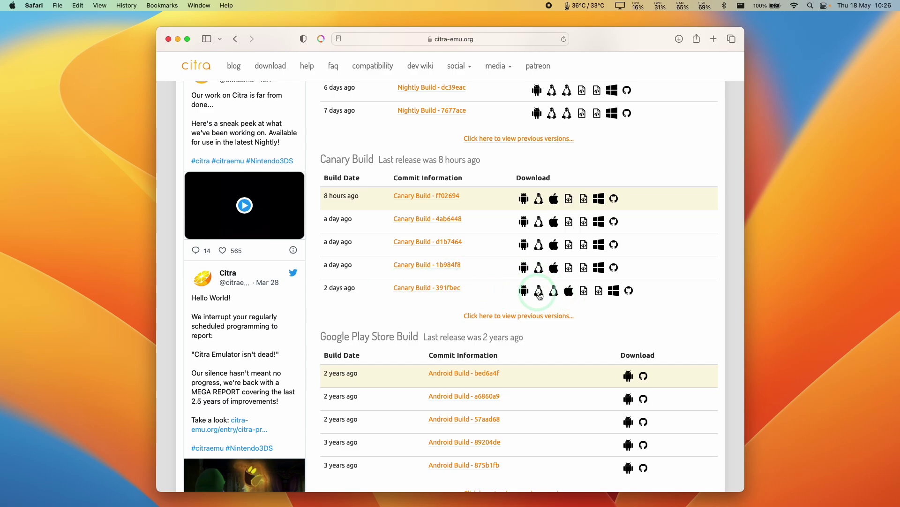
click(569, 293)
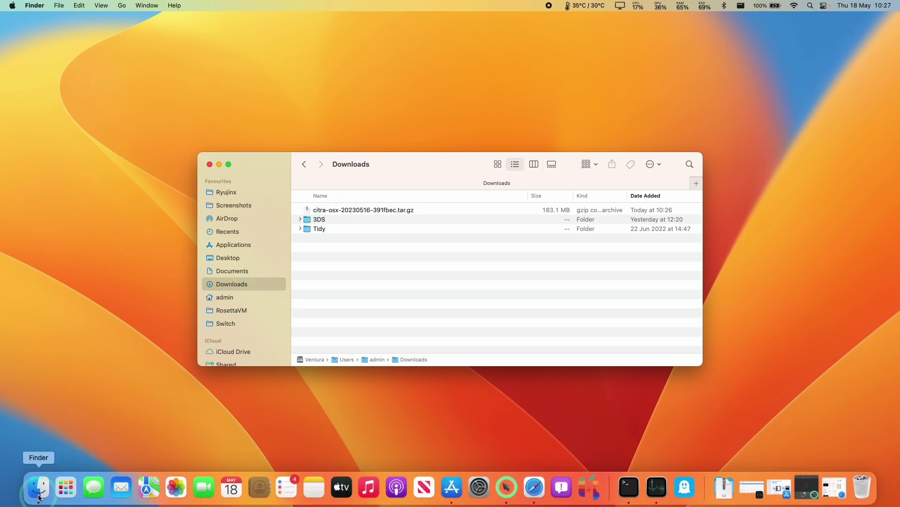
click(323, 211)
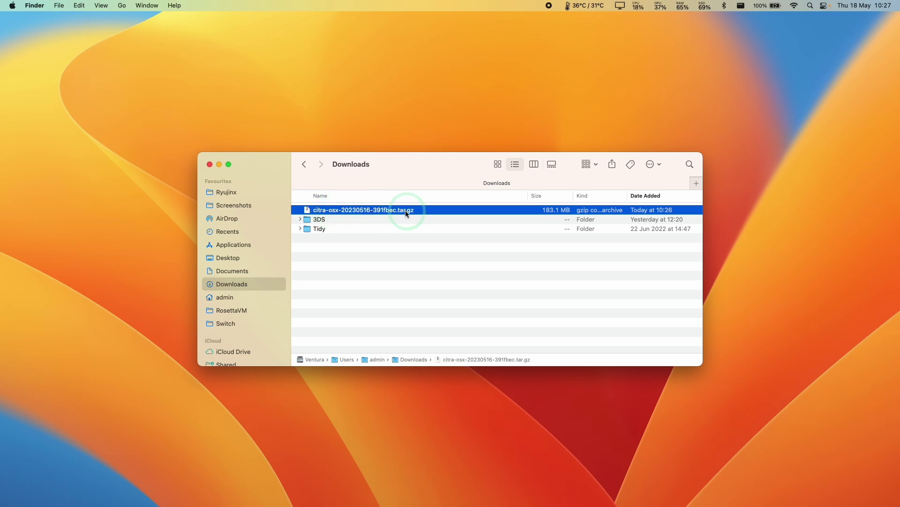
double_click(333, 211)
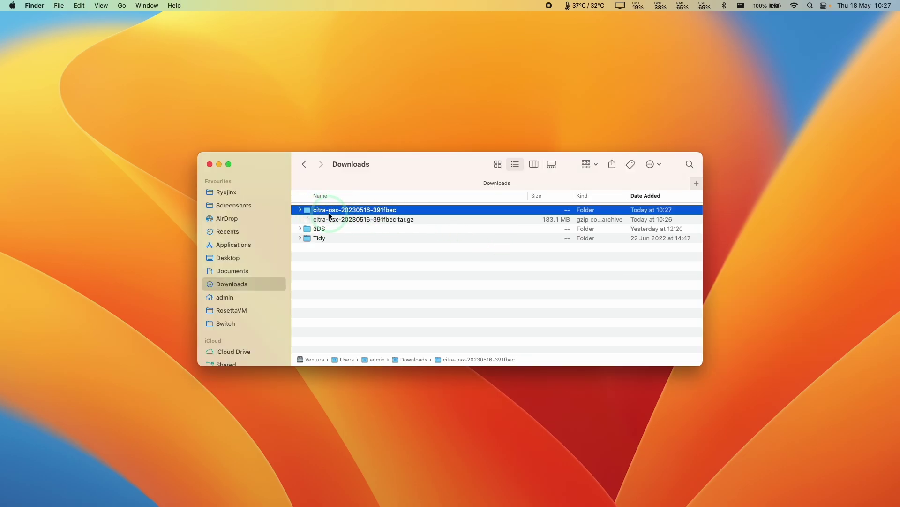
double_click(331, 211)
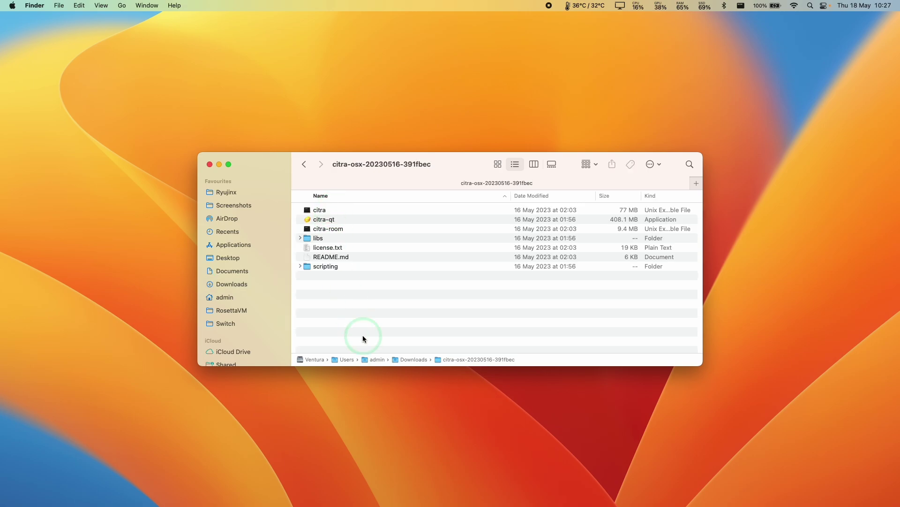
Step: Try to launch citra-qt from the extracted folder and cancel the alert without moving the app to the Bin
click(327, 220)
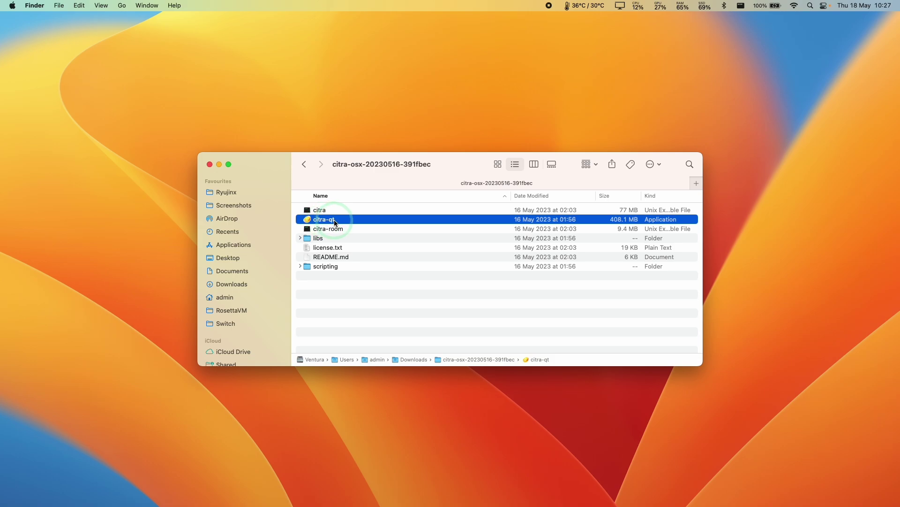
click(334, 223)
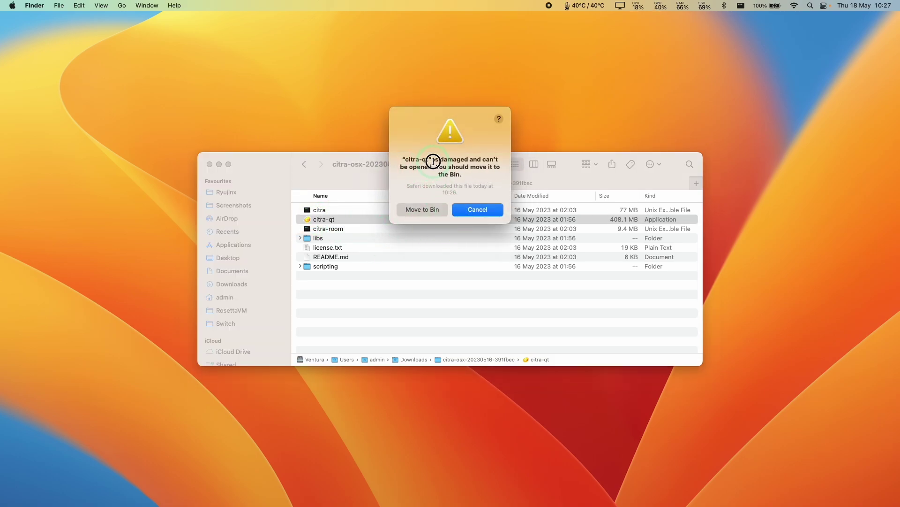
click(471, 211)
click(329, 219)
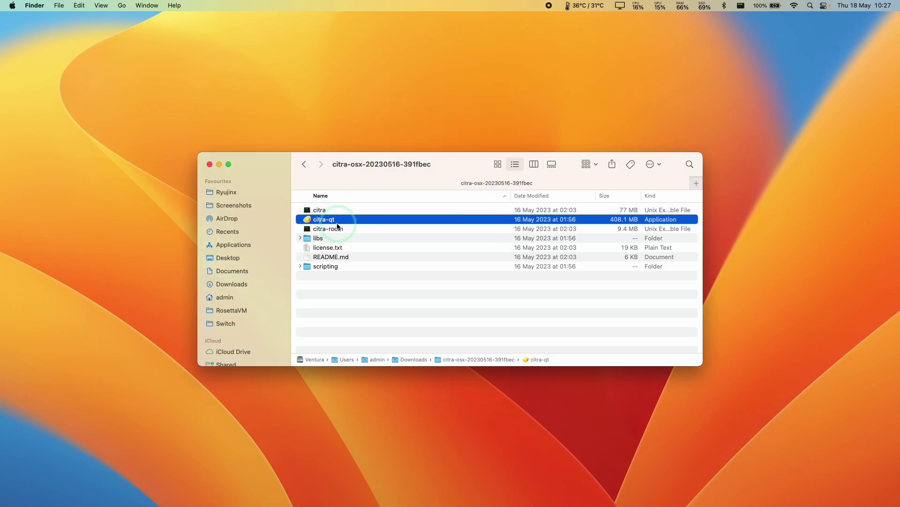
click(543, 125)
Step: Find Terminal with a system-wide search and open it
click(811, 10)
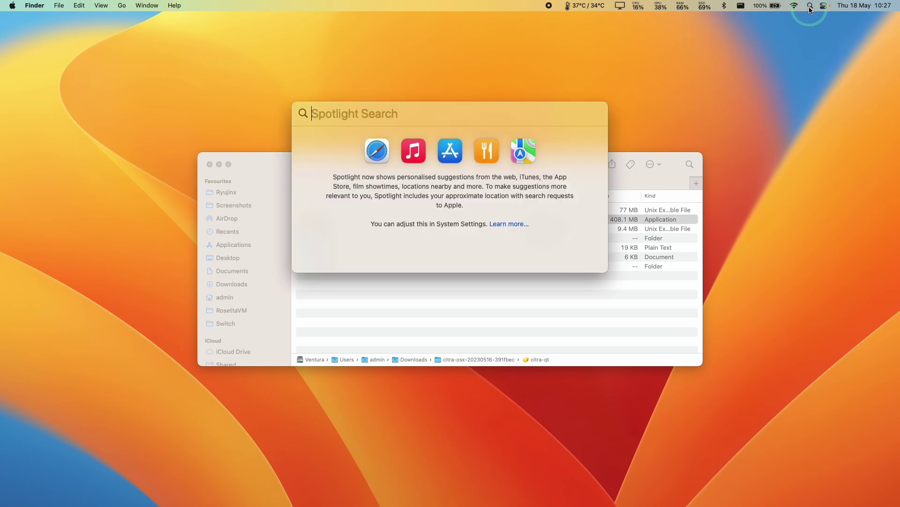
text(termin)
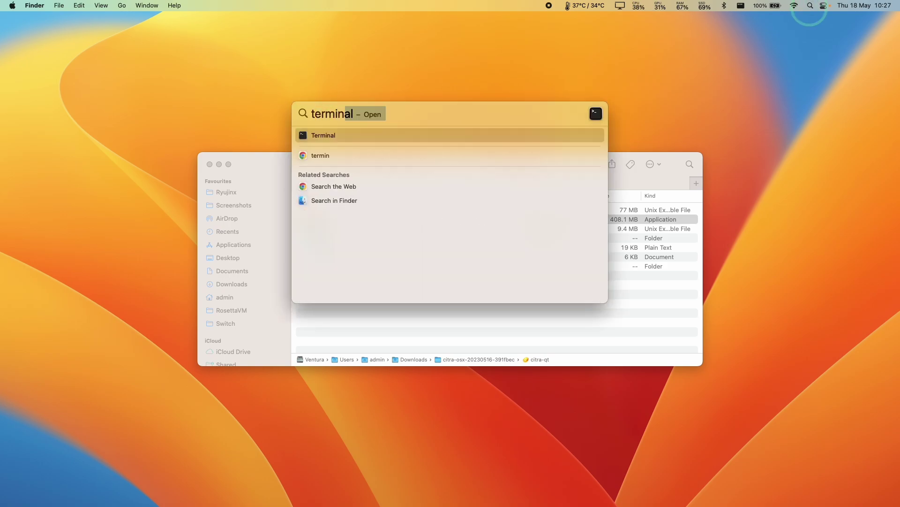
click(429, 137)
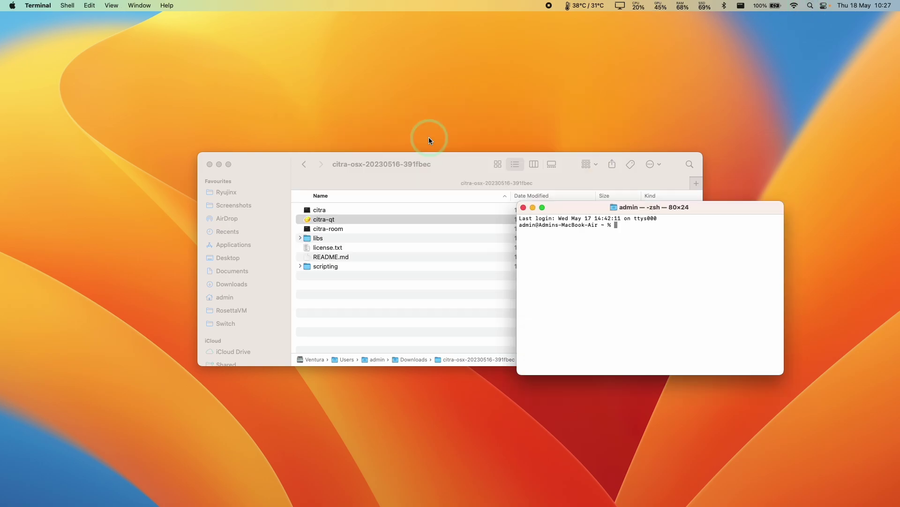
Step: Run "xattr -cr" in Terminal on citra-qt.app from the extracted folder and minimise the Terminal window
text(xattr -cr)
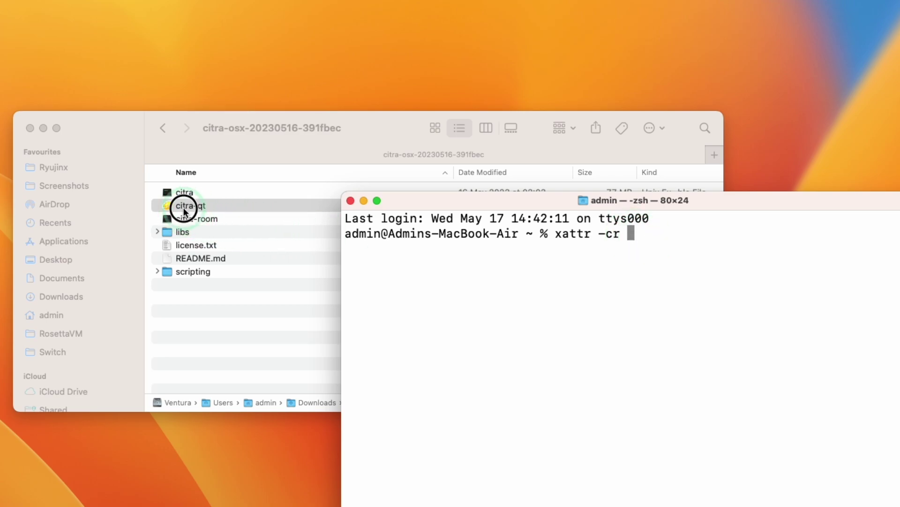
drag(185, 211, 653, 244)
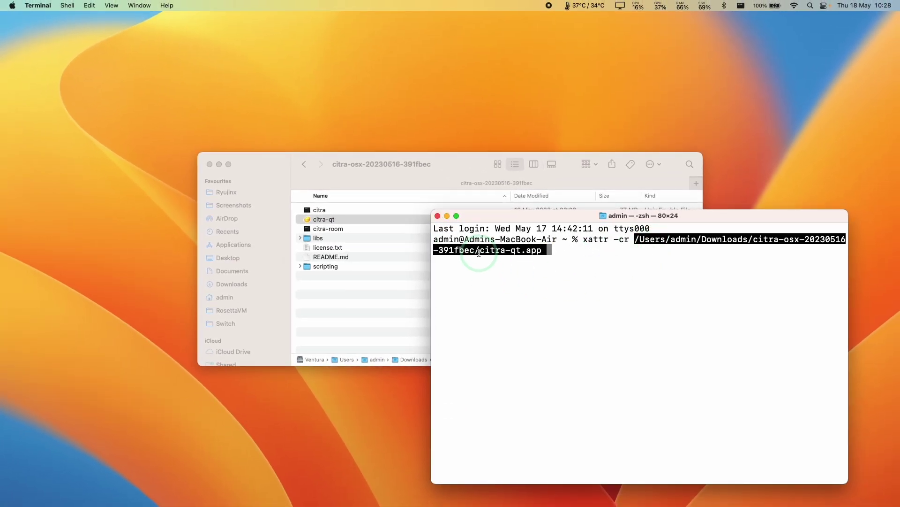
click(548, 249)
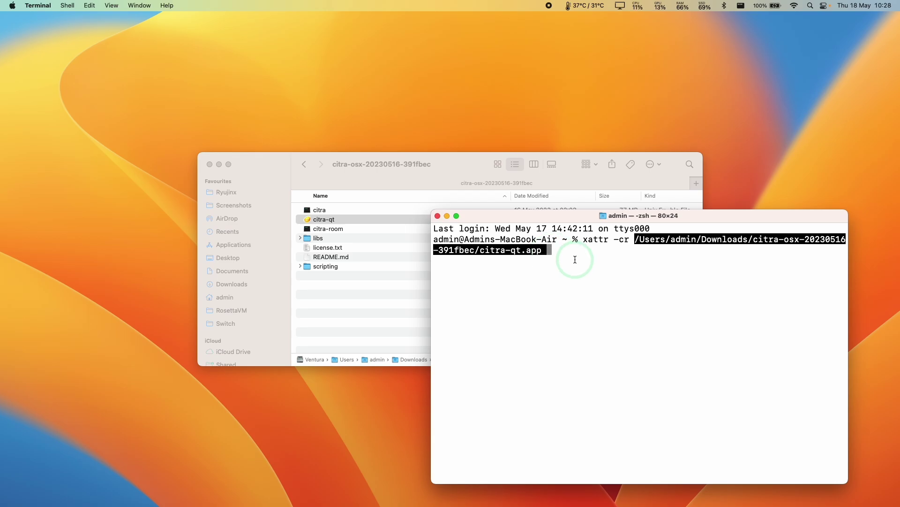
key(Return)
click(447, 215)
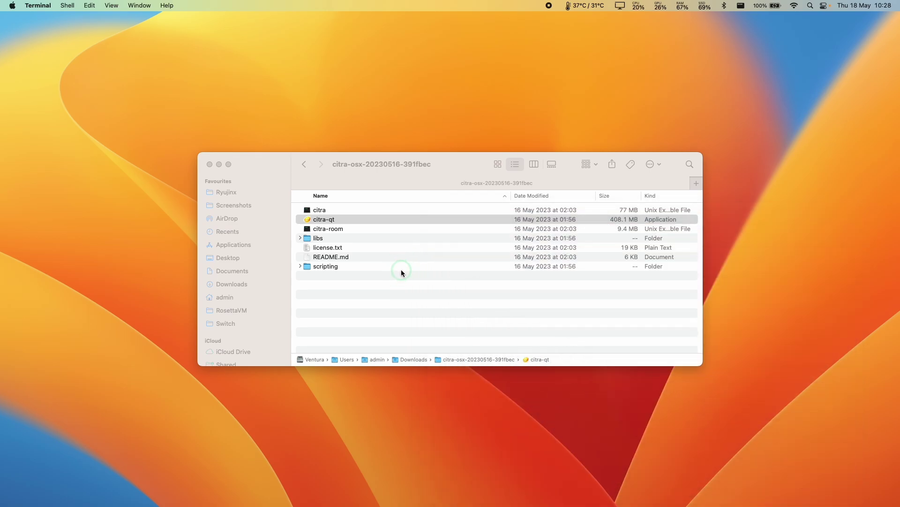
Step: Launch citra-qt from the extracted folder and agree to share anonymous usage data
click(327, 220)
double_click(328, 220)
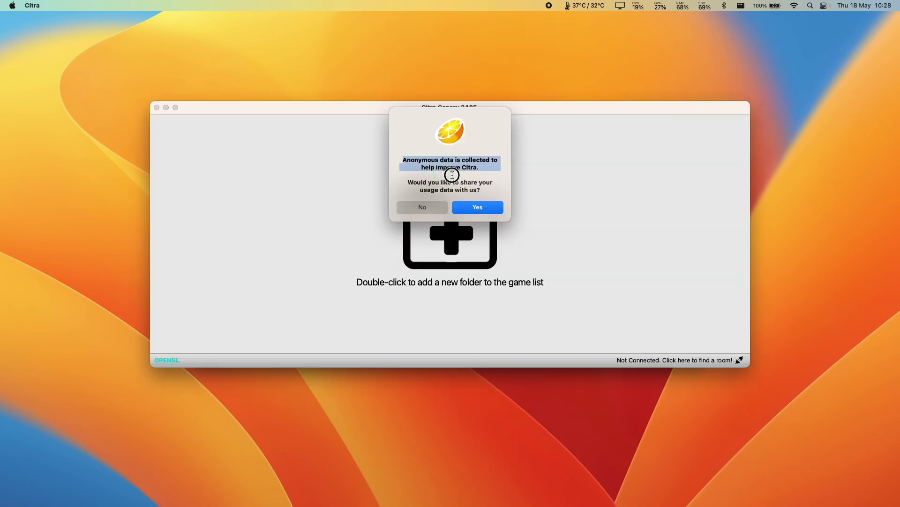
click(489, 188)
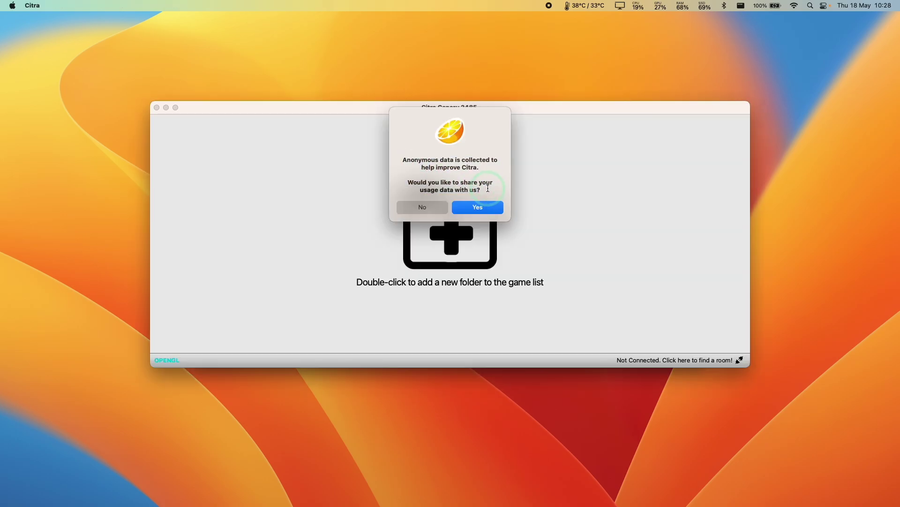
click(471, 208)
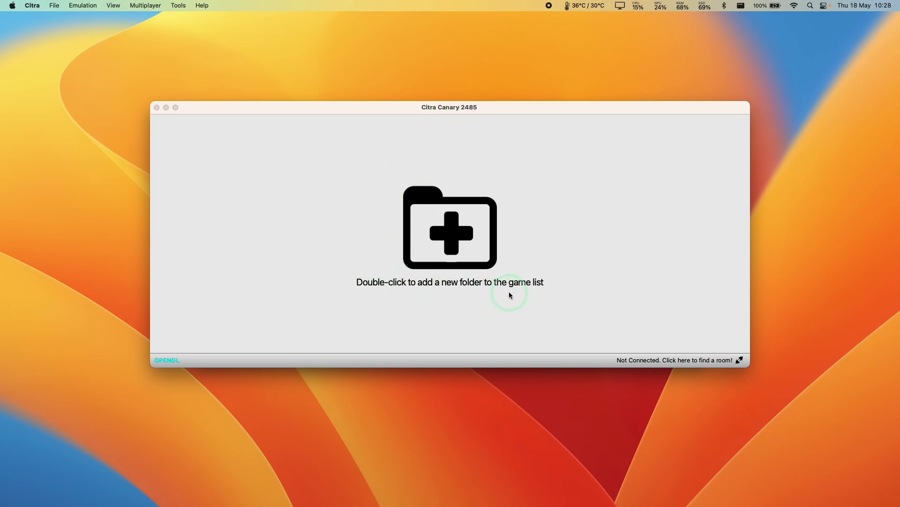
Step: Add the 3DS folder from Downloads to the game list
double_click(439, 236)
click(389, 121)
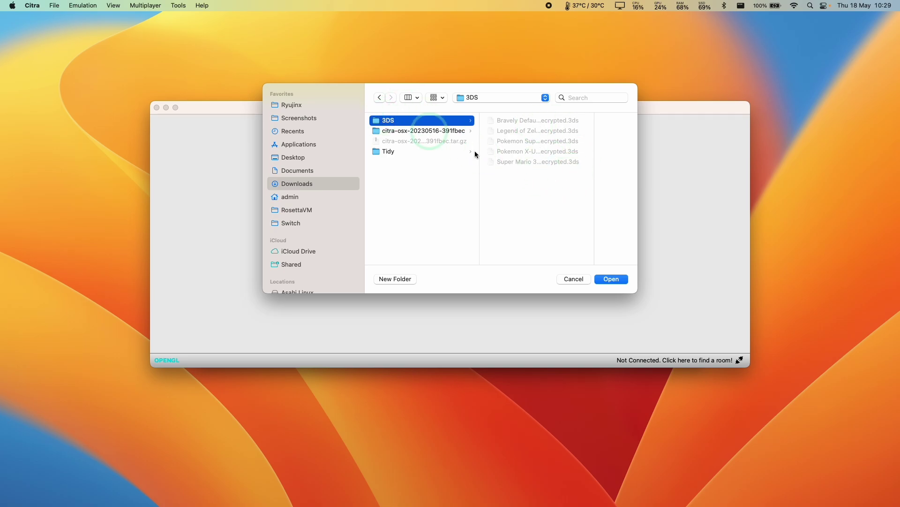
click(615, 280)
Step: Go through the games in the 3DS directory one by one, ending on Super Mario 3D Land
click(265, 136)
click(267, 161)
click(272, 187)
click(274, 213)
click(273, 254)
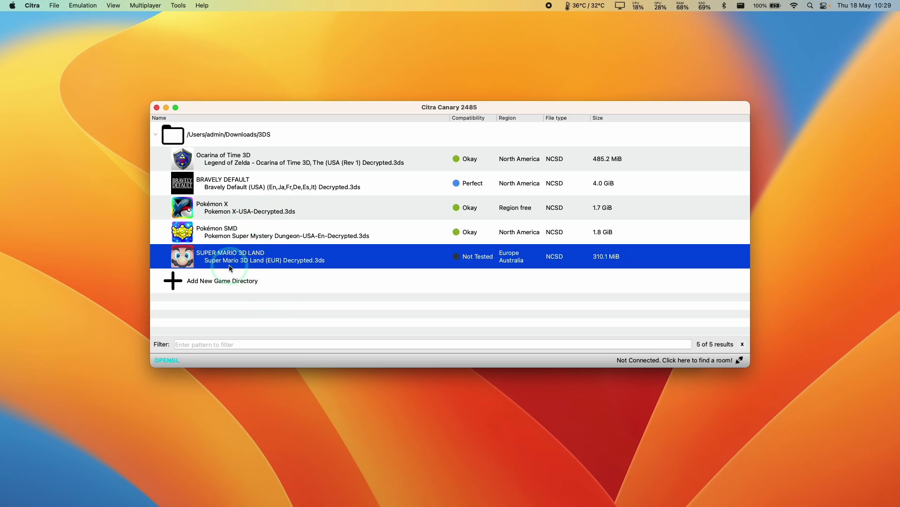
Step: Open the Citra preferences and set the graphics internal resolution to 3x Native (1200x720)
click(33, 6)
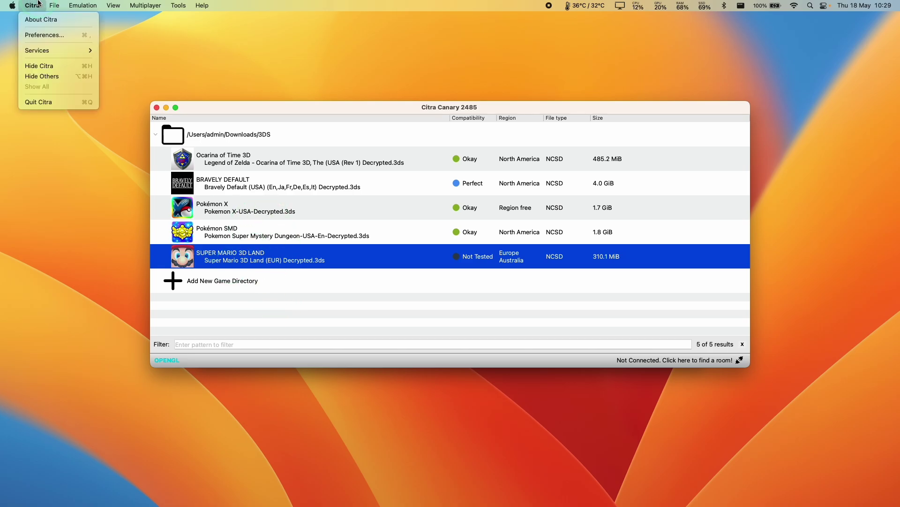
click(41, 34)
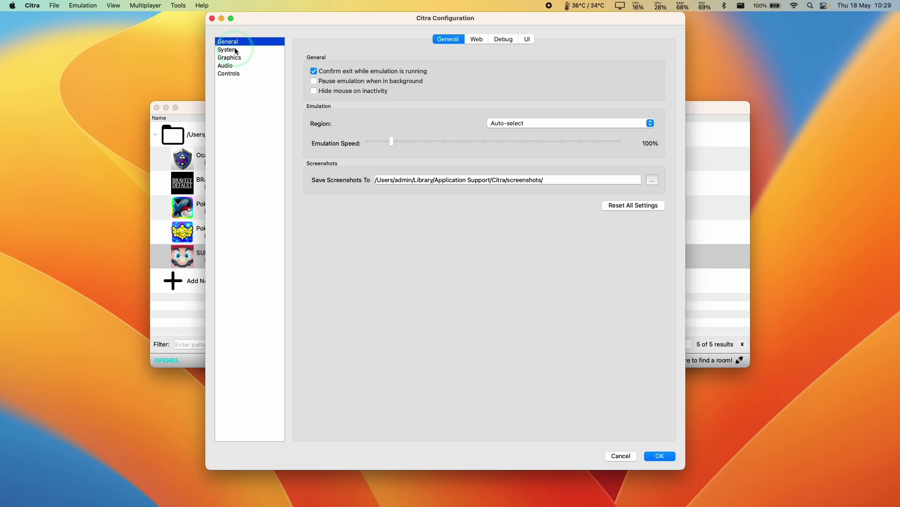
click(235, 59)
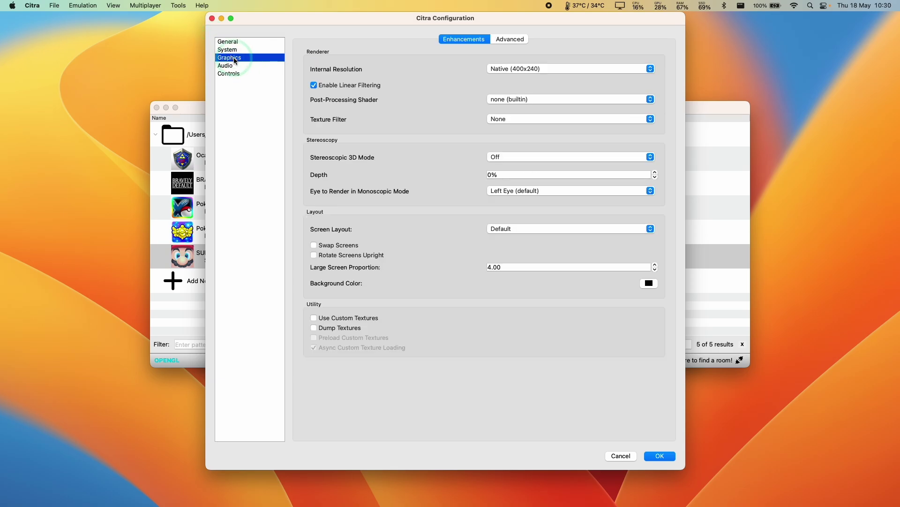
click(500, 71)
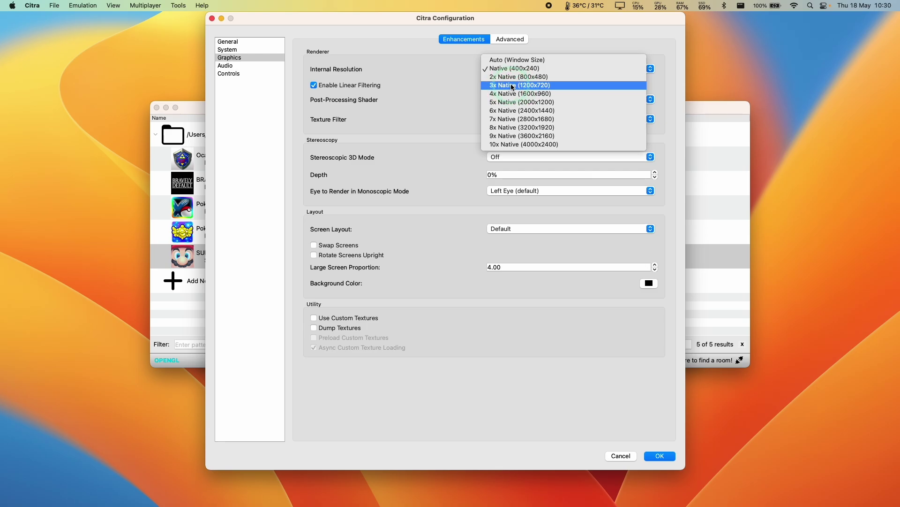
click(484, 86)
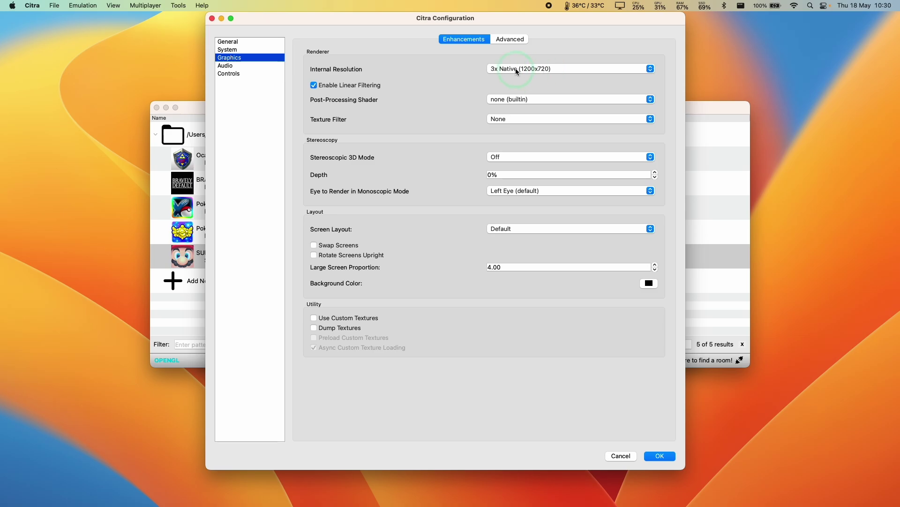
Step: Set the Graphics API to Vulkan in the advanced graphics settings
click(503, 40)
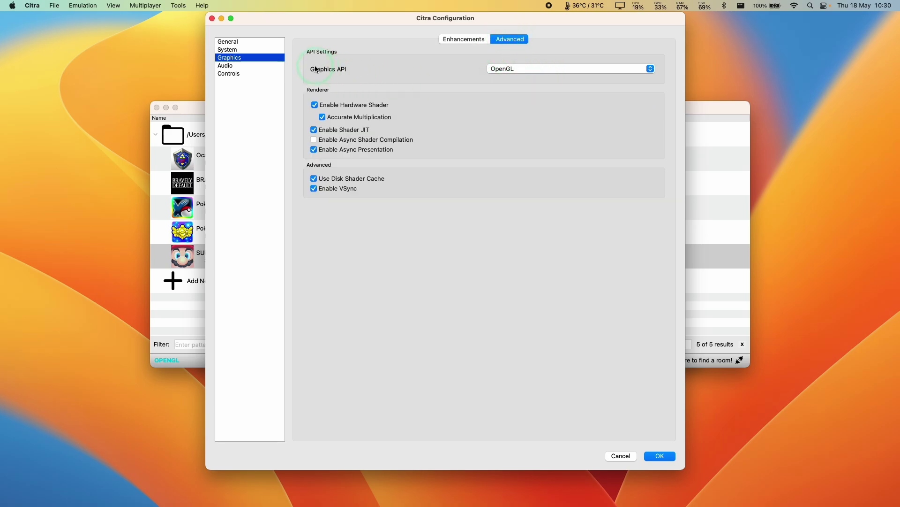
click(507, 69)
click(507, 77)
click(507, 70)
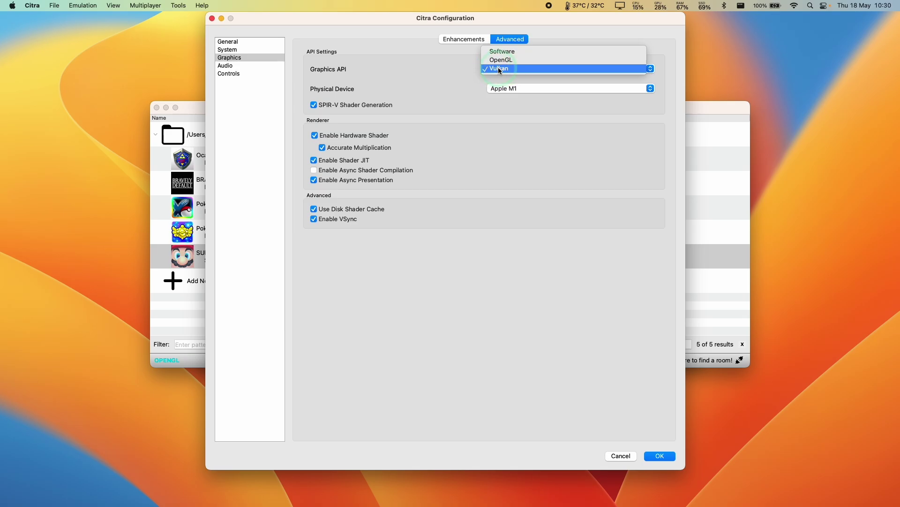
click(457, 87)
Step: Create an input profile named Xbox with its controls auto-mapped from the connected controller, and save the configuration
click(256, 74)
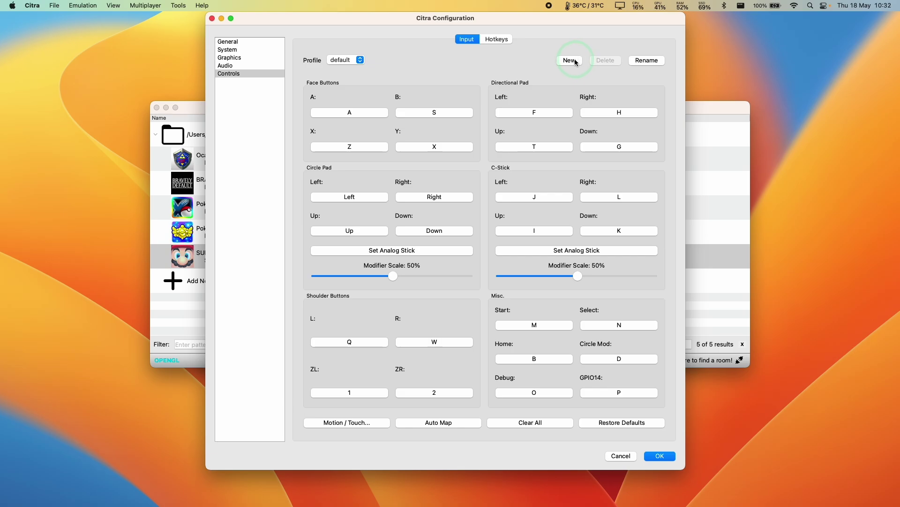
click(570, 60)
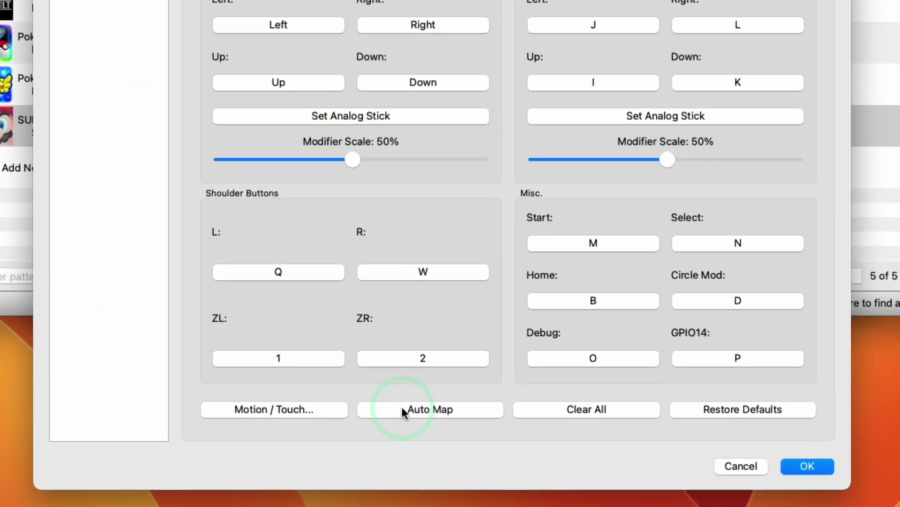
click(404, 421)
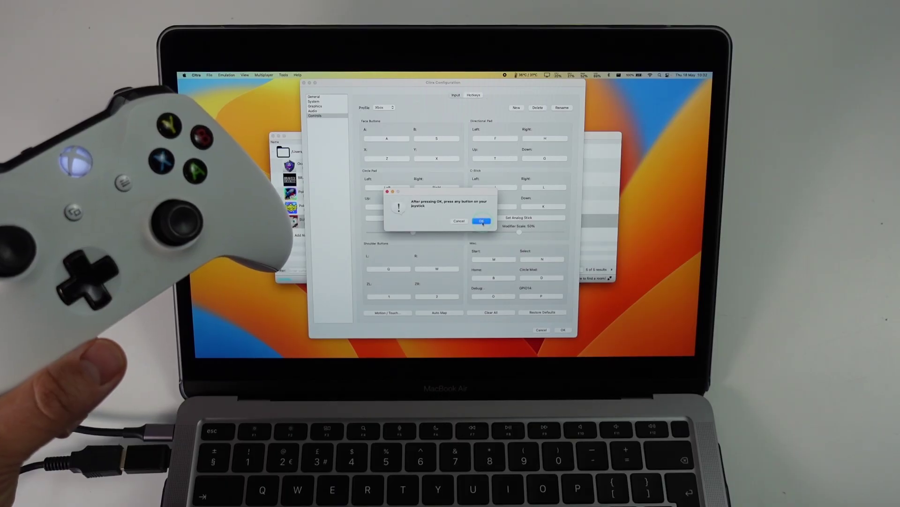
click(555, 125)
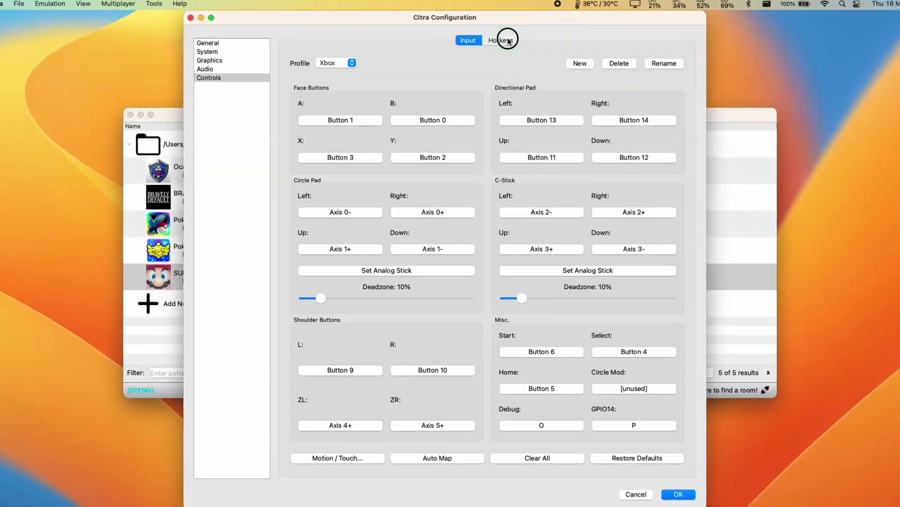
click(508, 40)
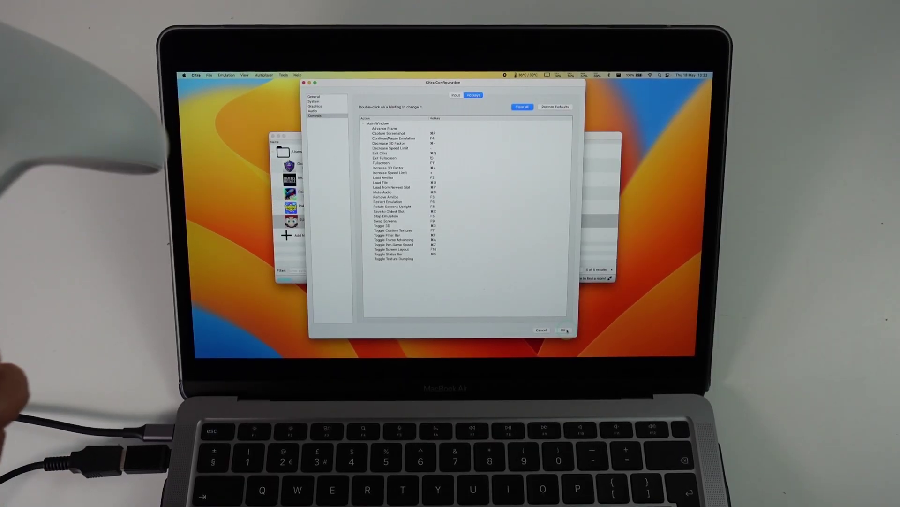
click(565, 330)
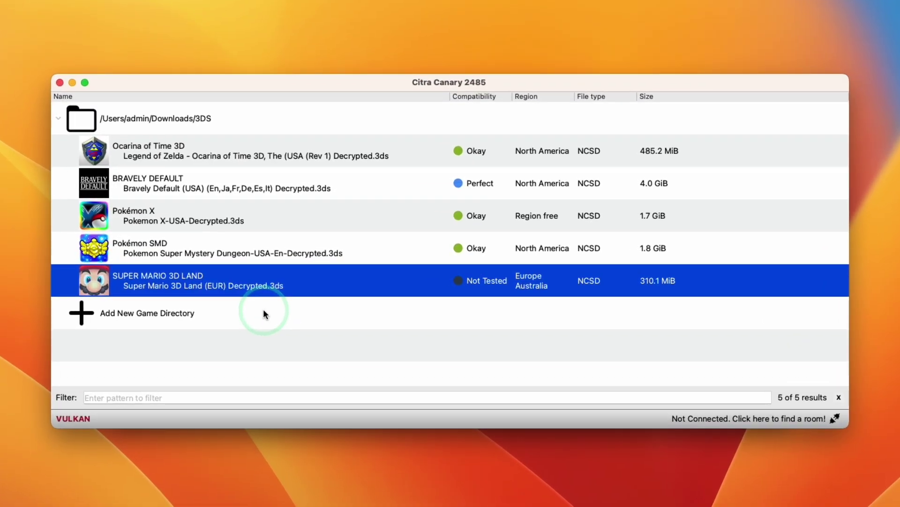
click(411, 177)
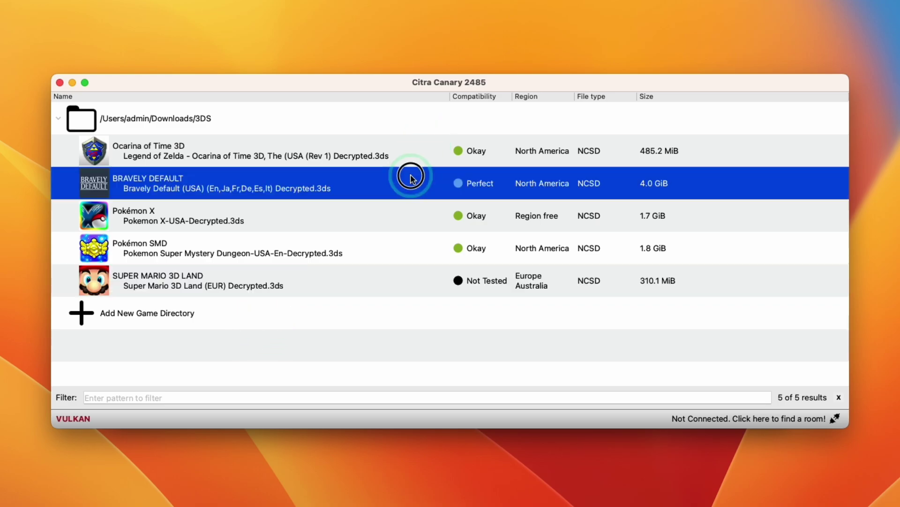
click(364, 154)
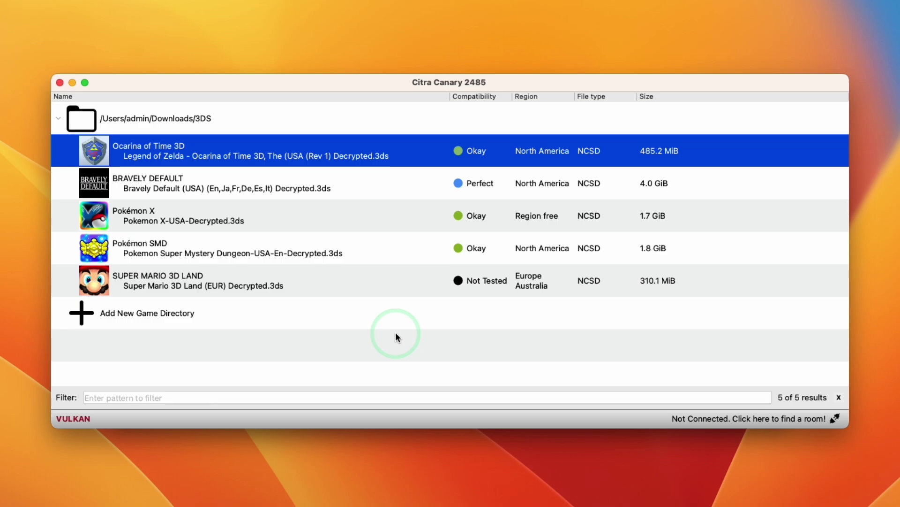
click(397, 312)
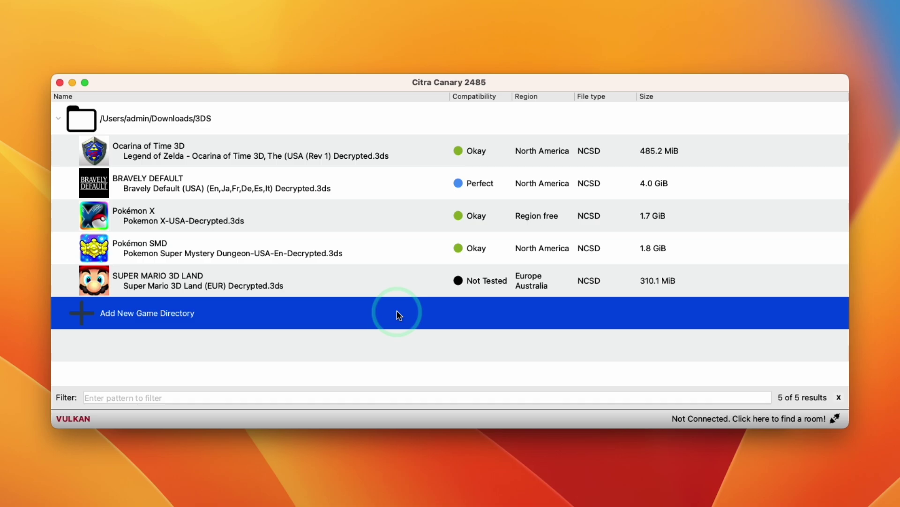
click(255, 308)
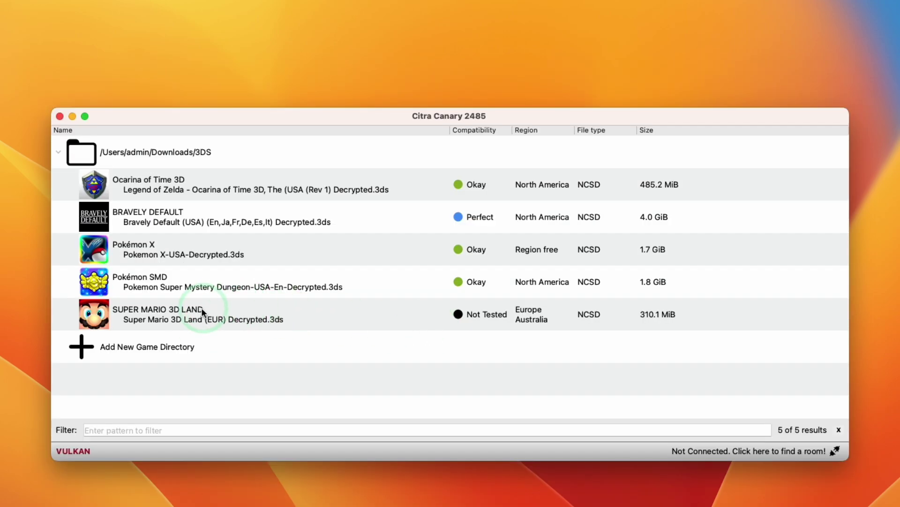
Step: Launch Ocarina of Time 3D from the game list and switch it to full screen
click(230, 186)
double_click(231, 186)
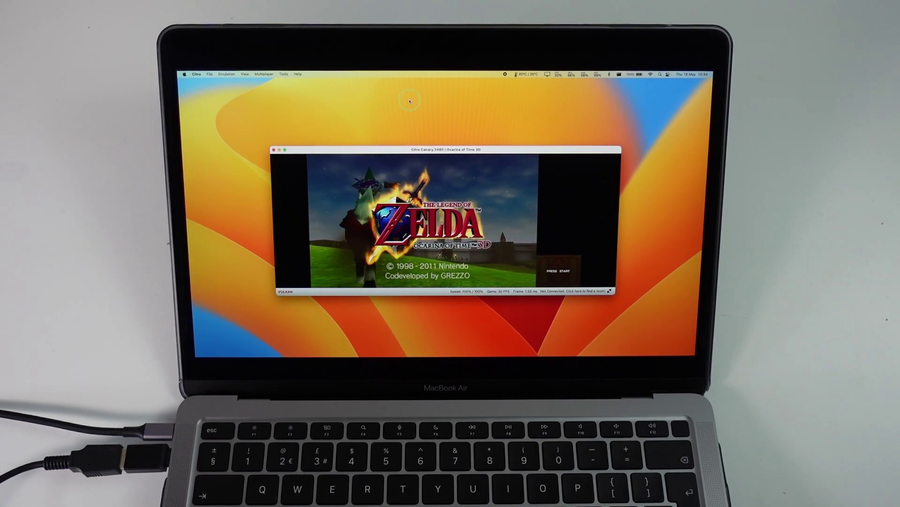
key(F11)
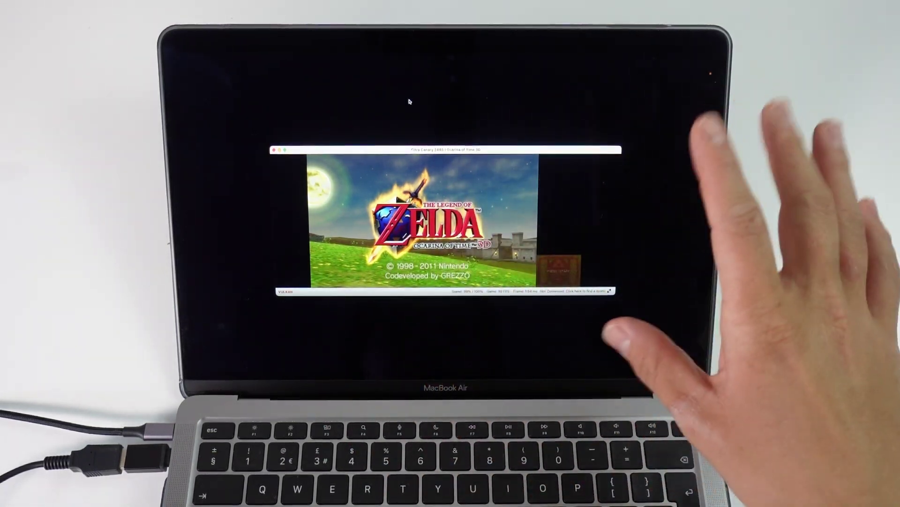
Step: Try the Single Screen layout and the Side by Side layout on the running Ocarina of Time 3D game
click(113, 5)
mouse_move(141, 40)
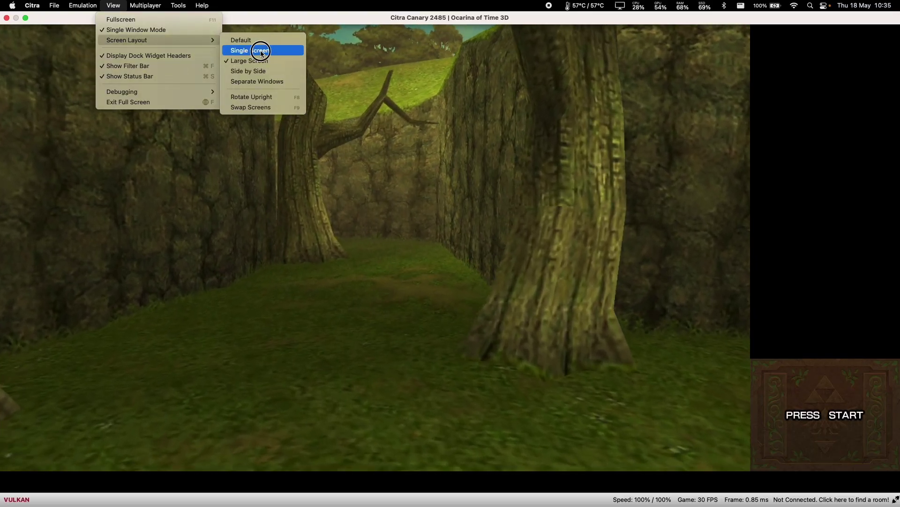
click(237, 65)
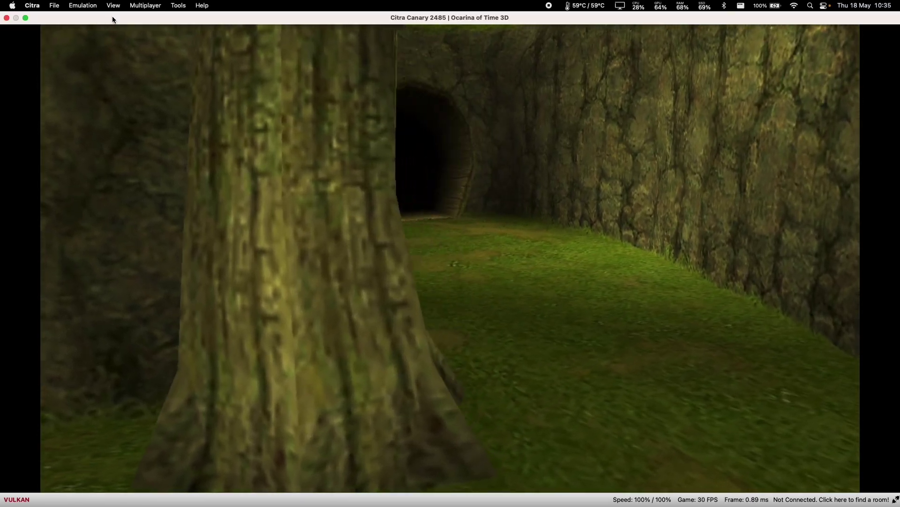
click(113, 5)
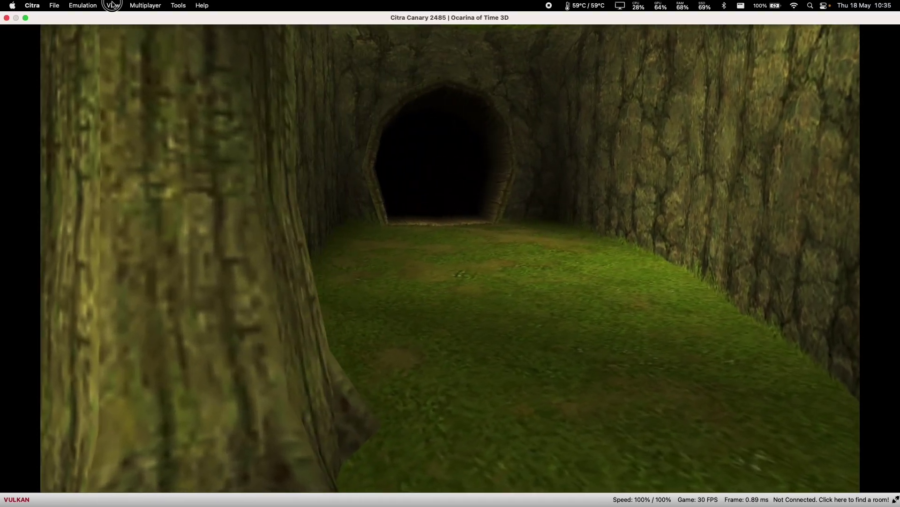
mouse_move(126, 40)
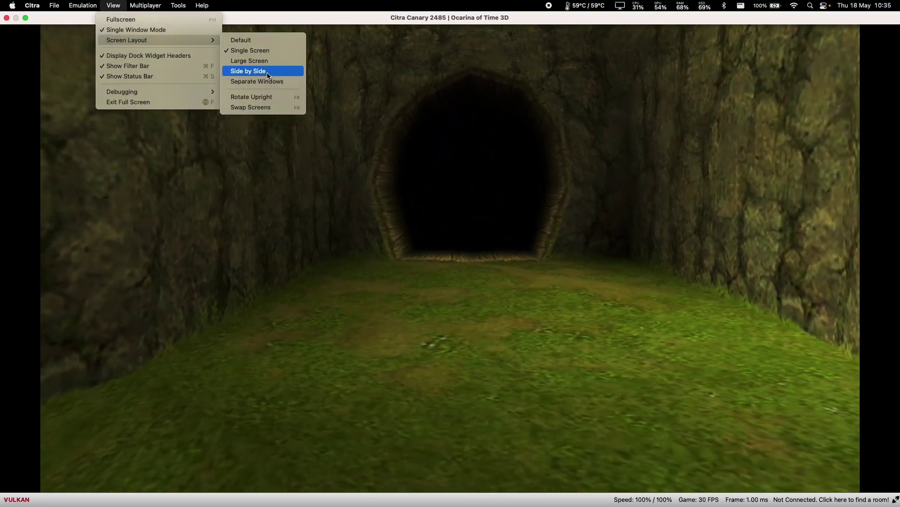
click(249, 71)
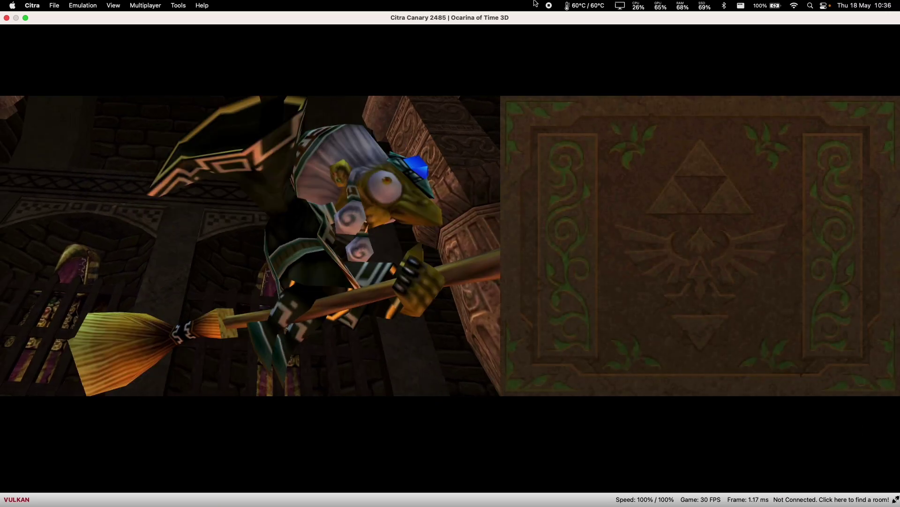
Step: Set the game's screen layout to Large Screen and toggle full-screen mode
click(113, 5)
mouse_move(127, 41)
click(253, 61)
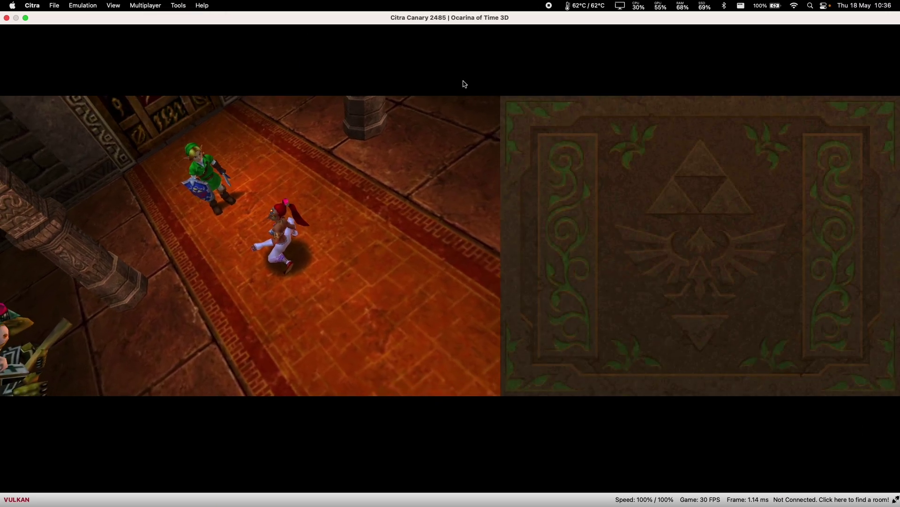
key(F11)
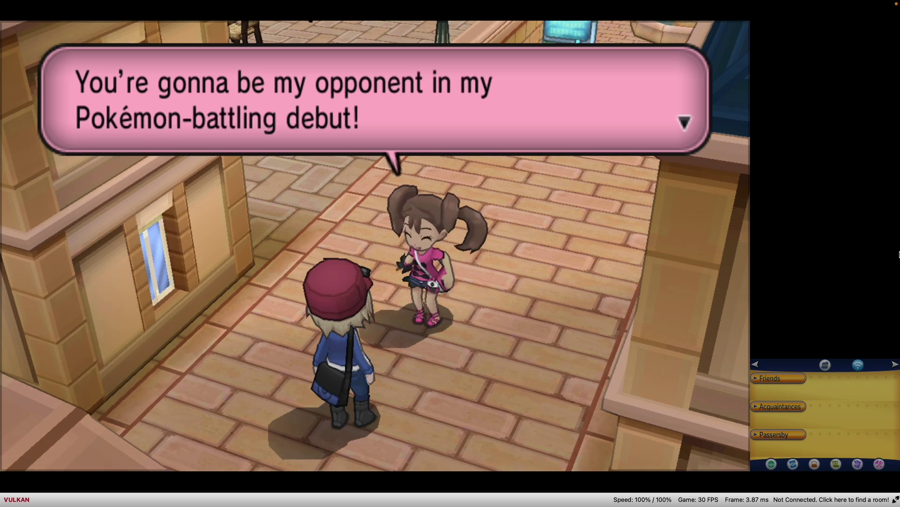
Step: Advance the opponent's dialogue in Pokémon X towards the first battle
key(a)
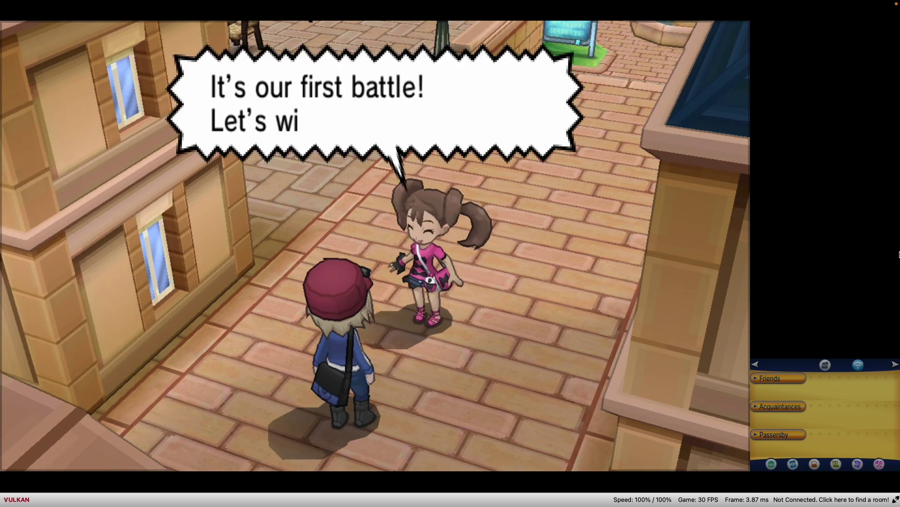
key(a)
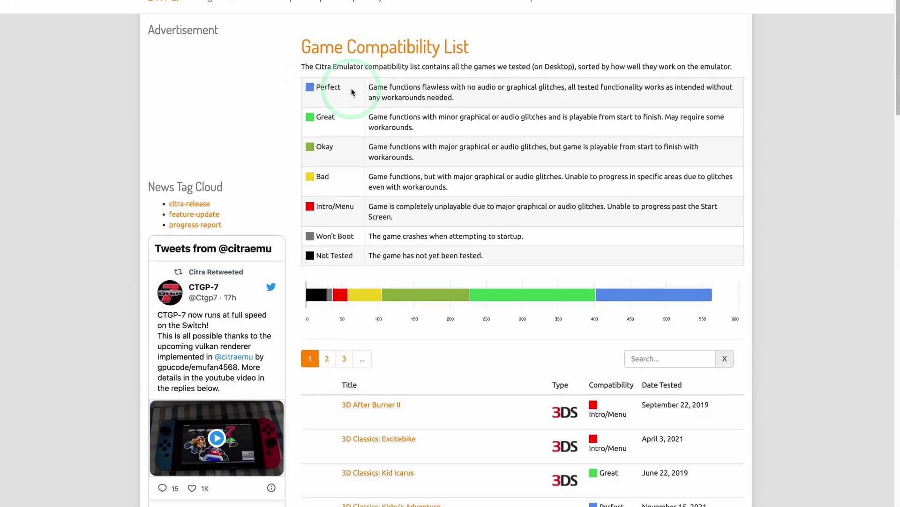
Step: On Citra's Game Compatibility List web page, highlight the Perfect rating's definition, filter the list to Perfect games and browse through them
triple_click(454, 92)
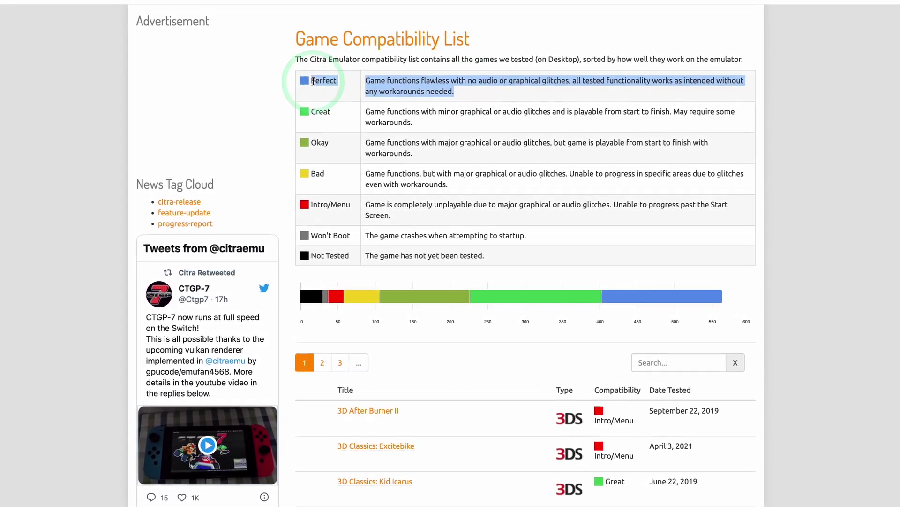
click(631, 297)
scroll(660, 352, down, 20)
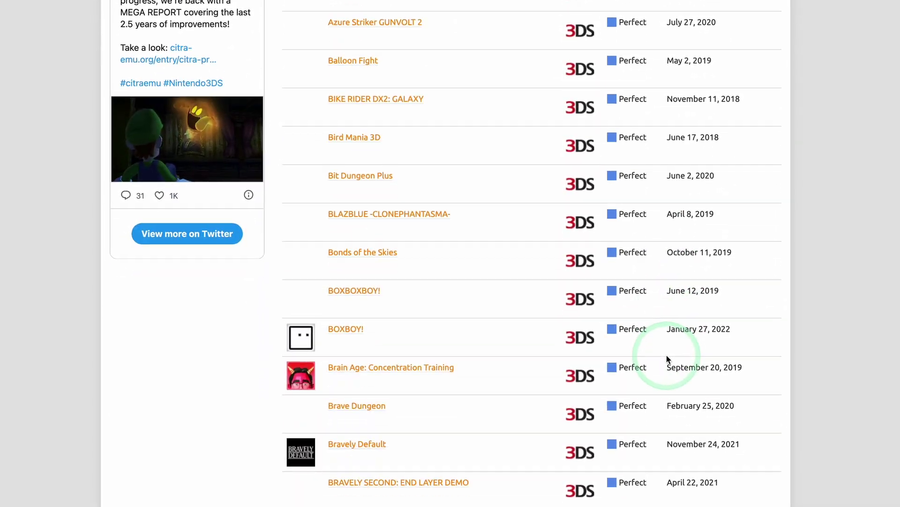
scroll(668, 356, down, 12)
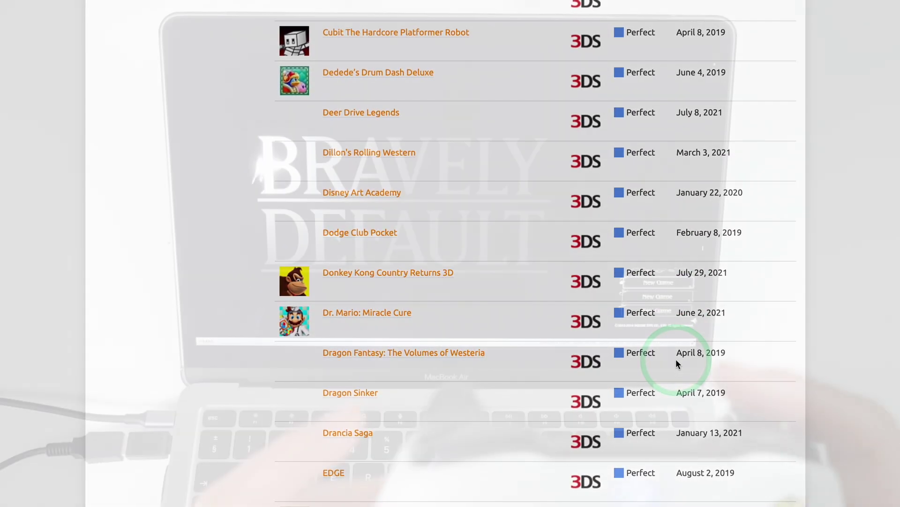